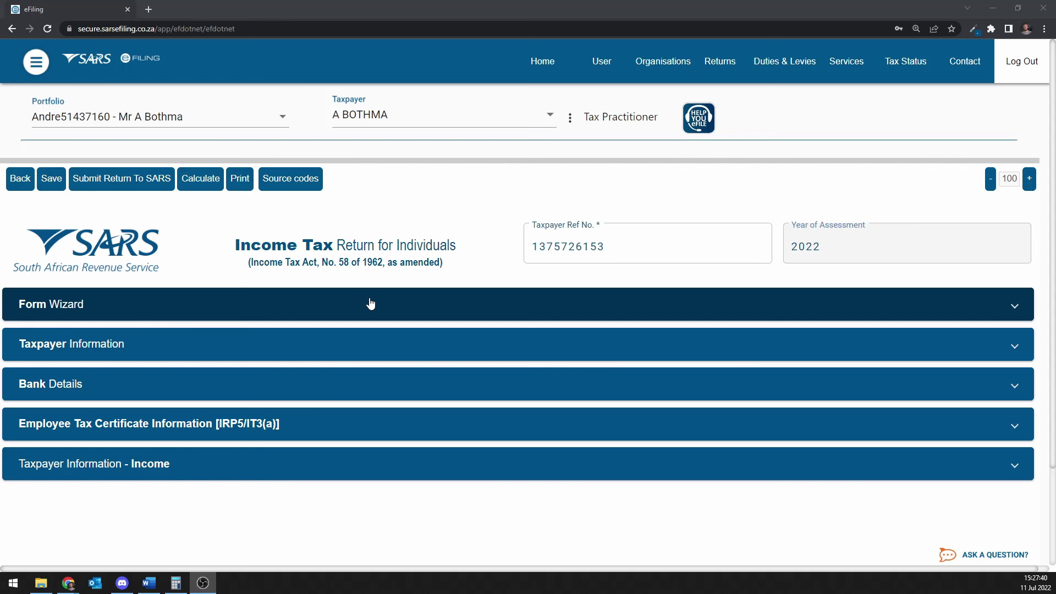
In the Form Wizard, answer Yes to paying medical expenditure as main member.
click(369, 304)
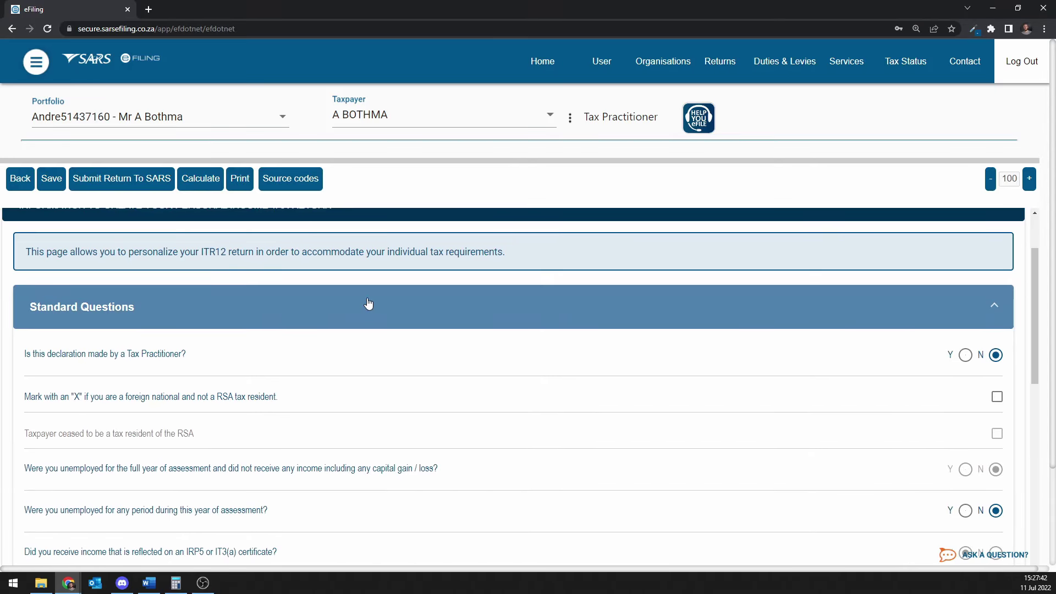
scroll(368, 303, down, 1)
scroll(368, 306, down, 1)
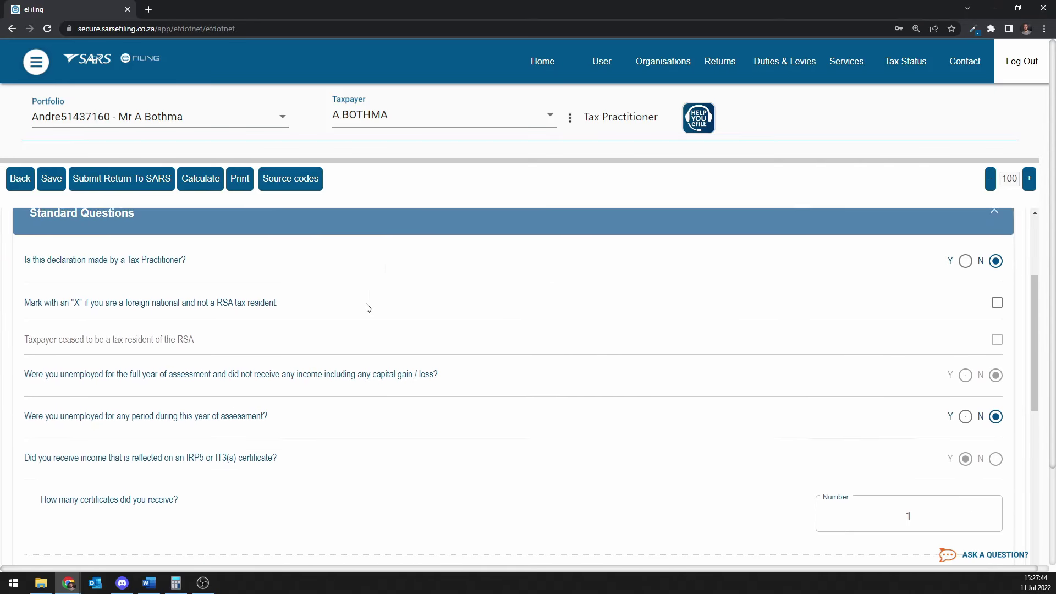
scroll(367, 307, down, 4)
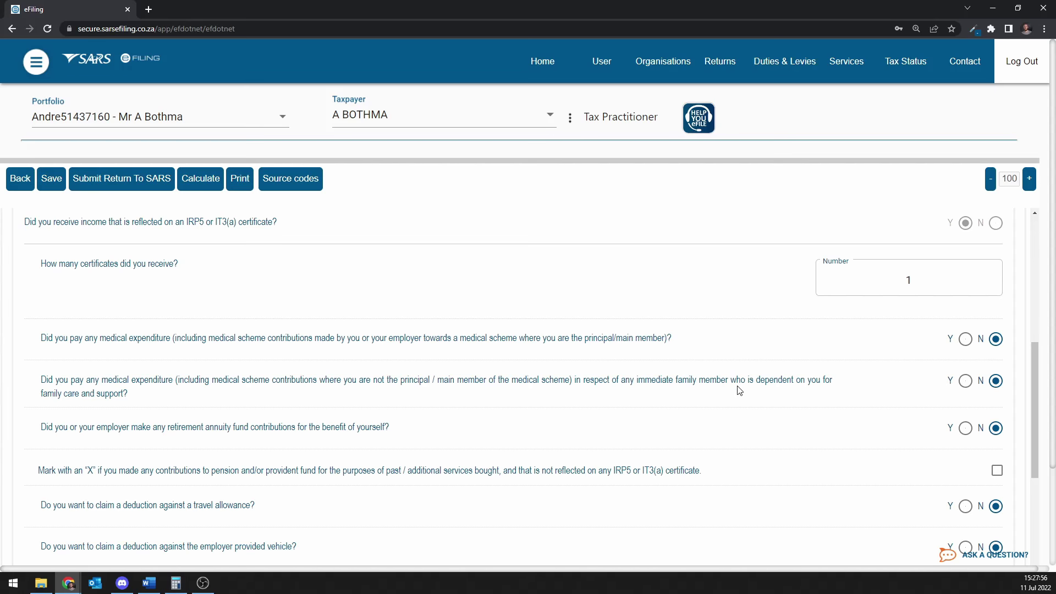
click(966, 338)
scroll(778, 401, down, 15)
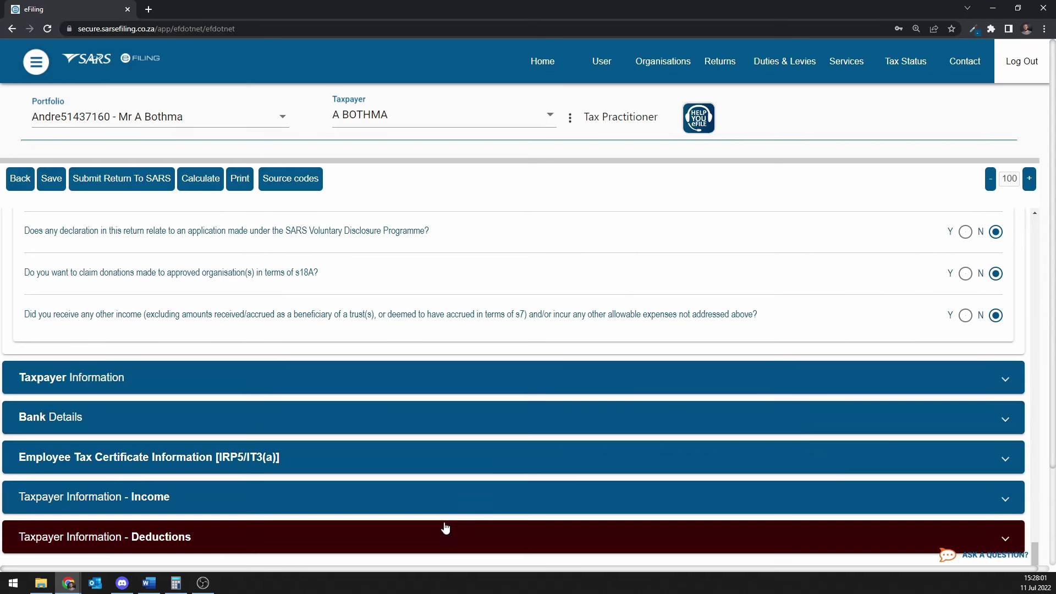
Under Medical Deductions, answer Yes to being principal member and enter 1 medical scheme.
click(443, 538)
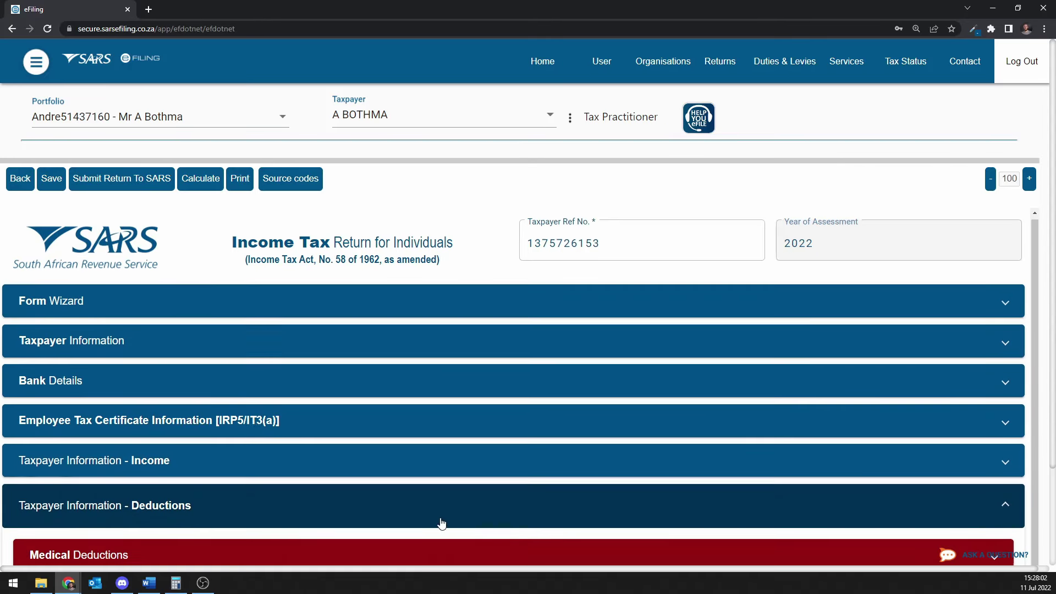
click(382, 533)
scroll(381, 533, down, 5)
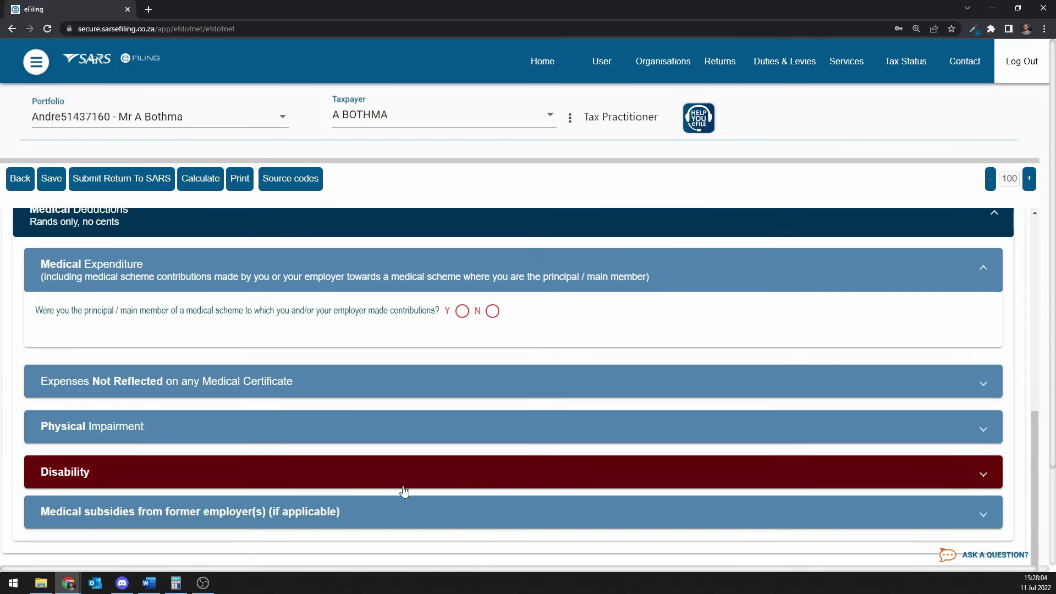
scroll(385, 303, down, 2)
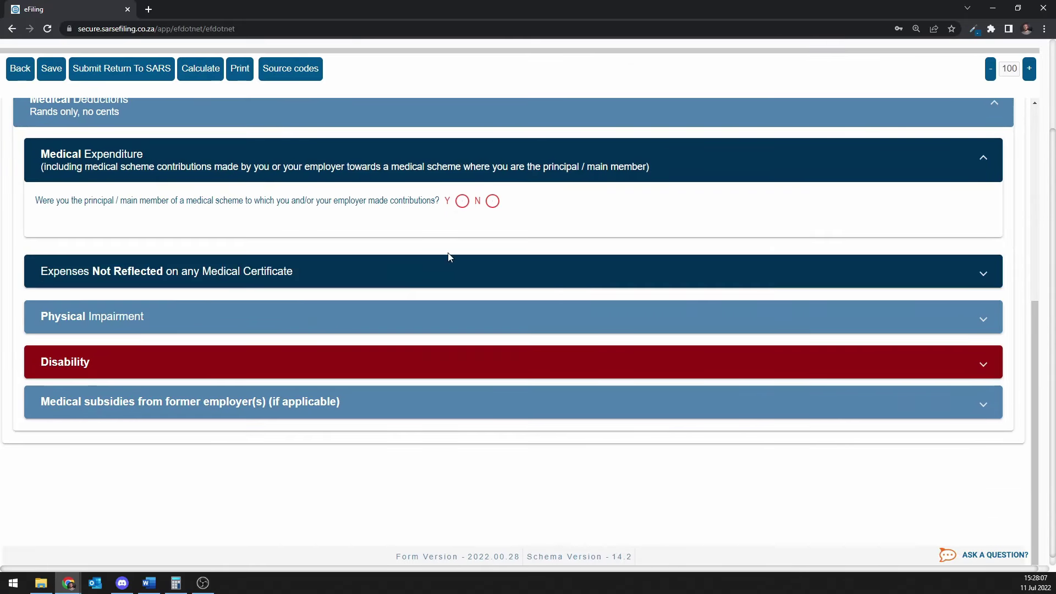
click(461, 201)
click(612, 247)
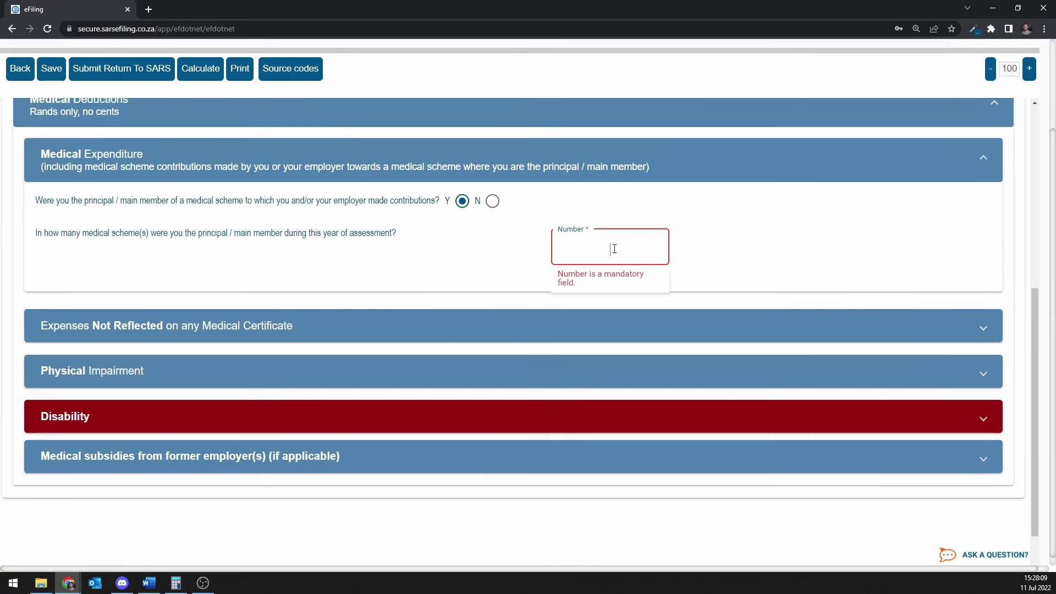
text(1)
click(713, 239)
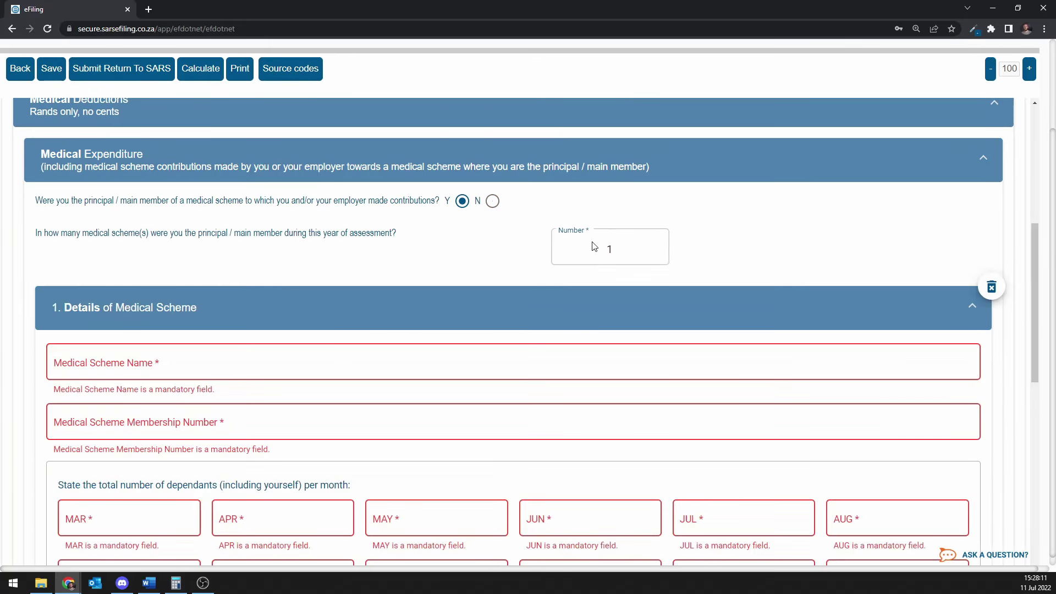
Enter DISCOVERY as the scheme name and fill in the membership number.
scroll(591, 231, down, 1)
scroll(591, 221, down, 2)
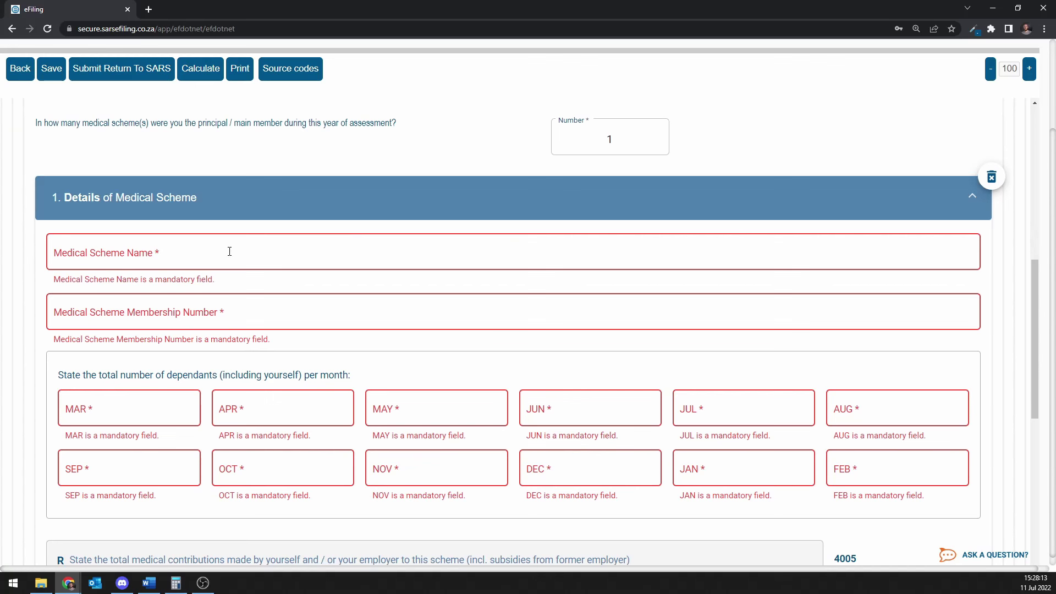
click(168, 255)
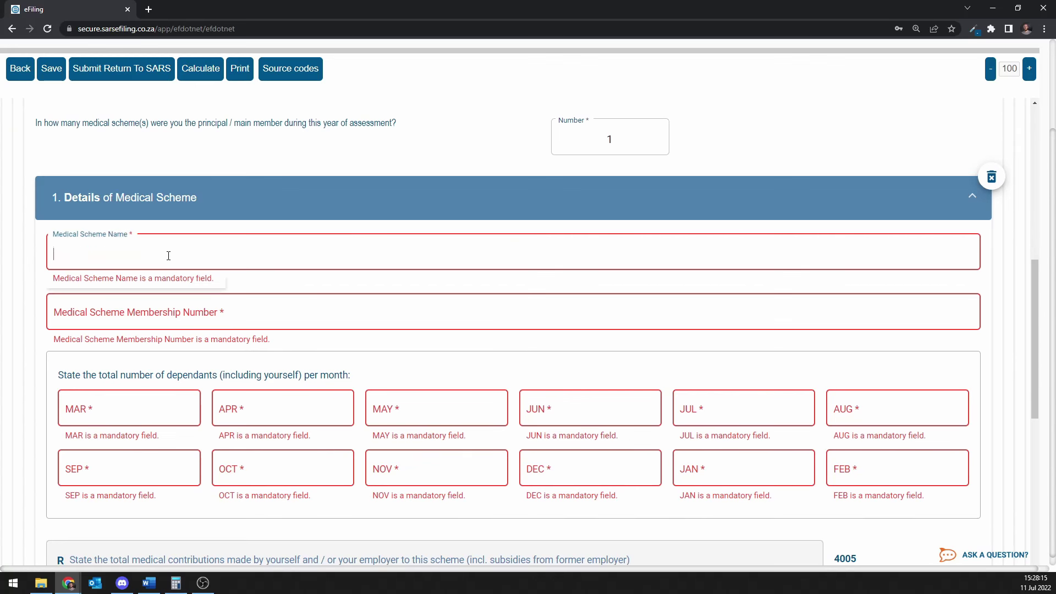
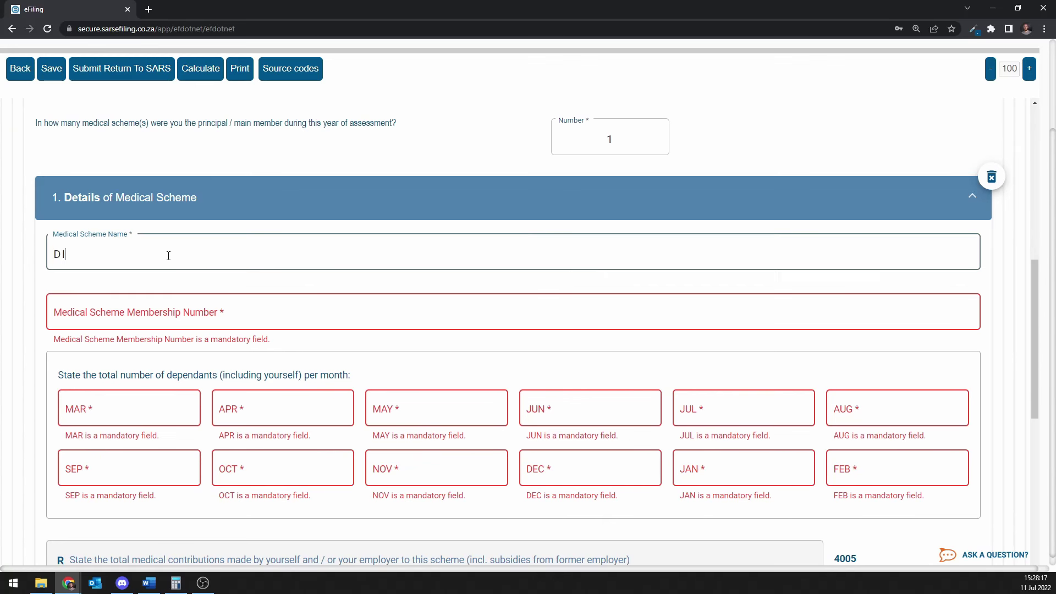
key(Tab)
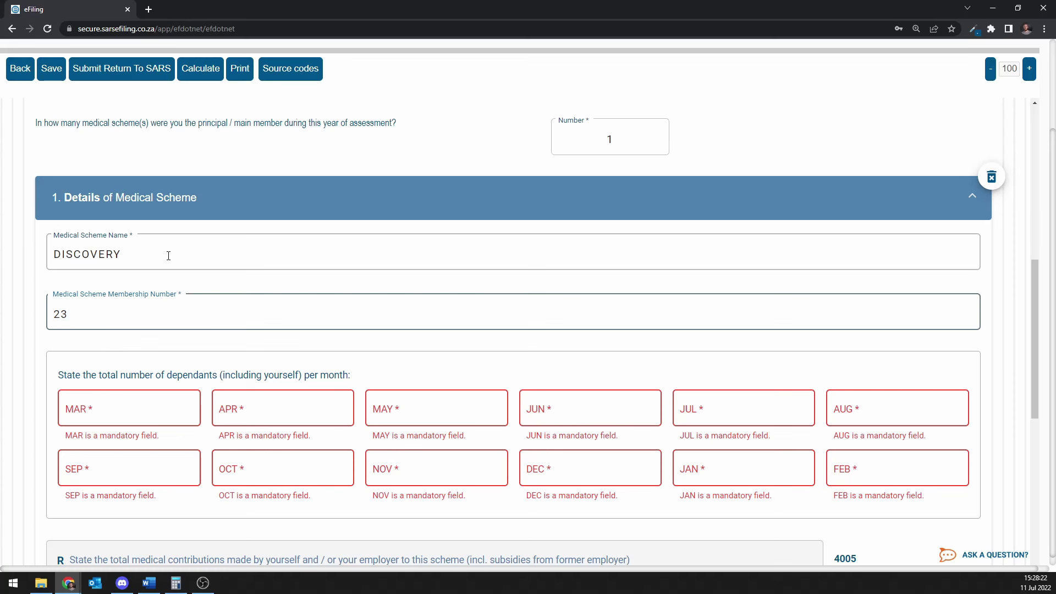
scroll(195, 330, down, 2)
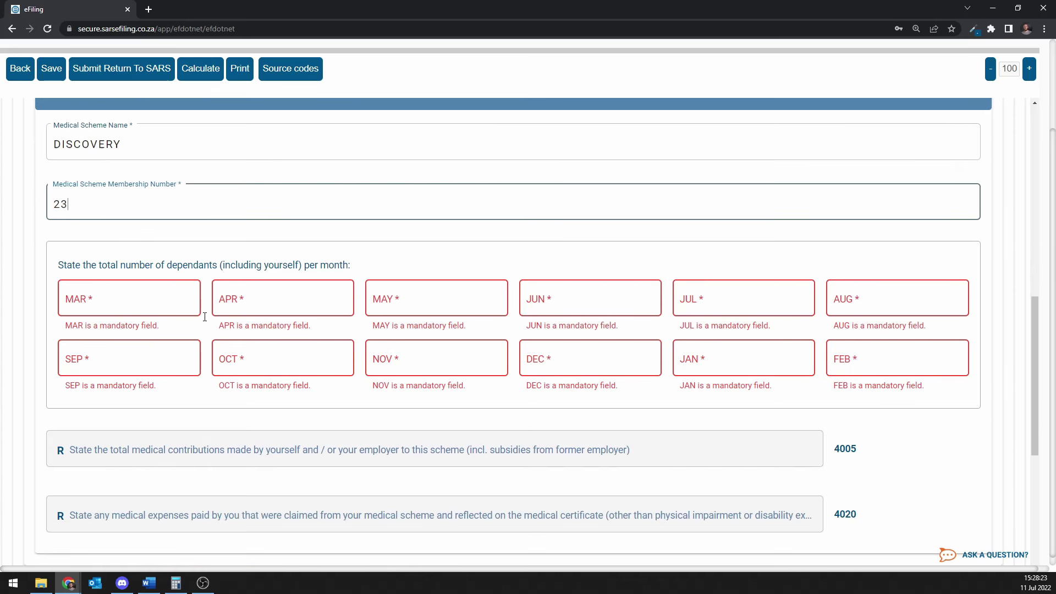
Enter 1 dependant for each month from MAR through FEB.
click(152, 303)
text(1)
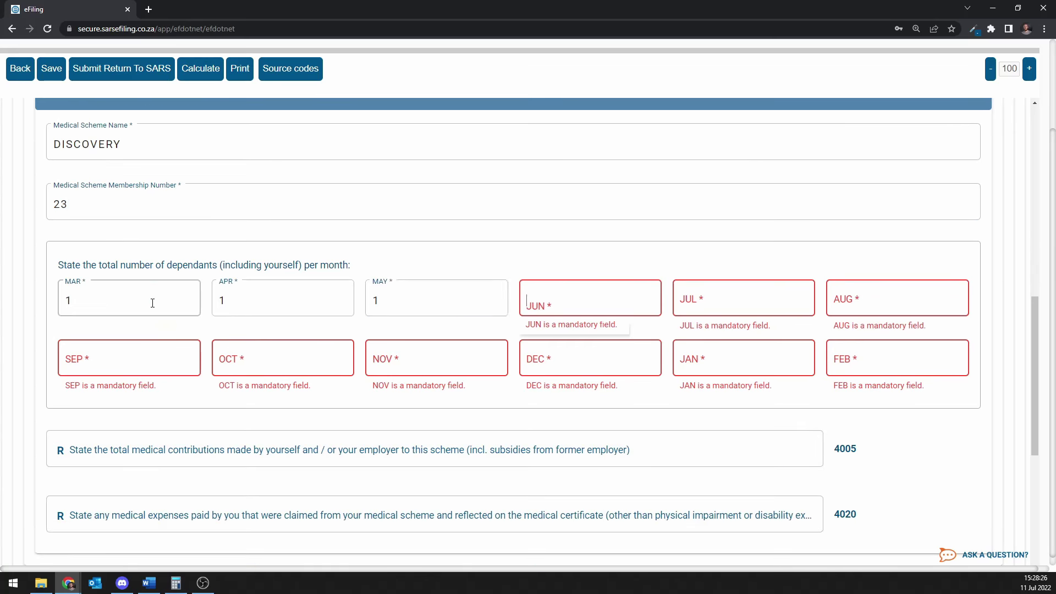
text(	1	1	1	1	1	1	1	1	1	1	)
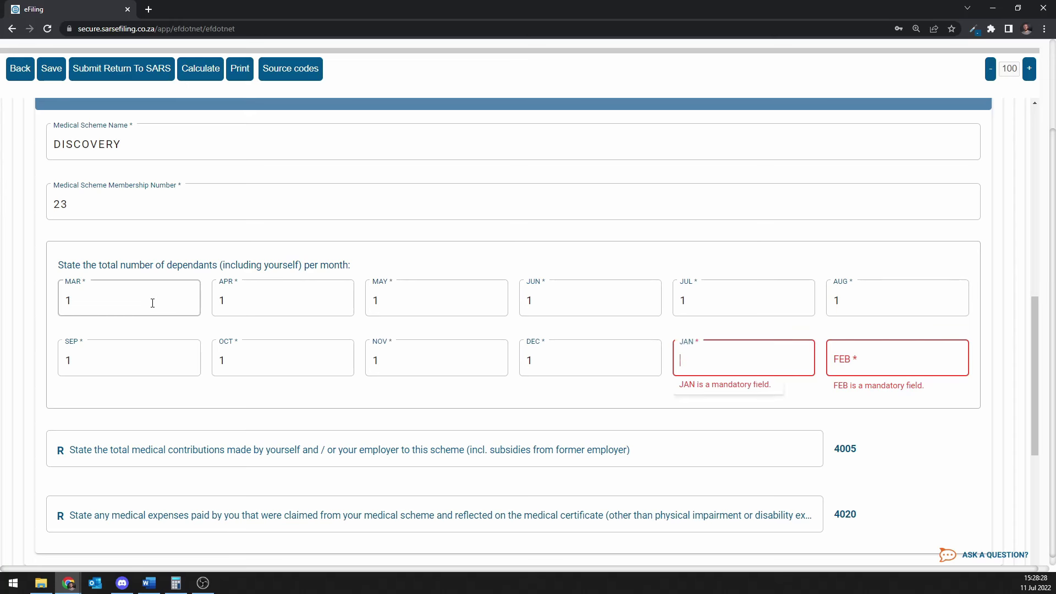
text(1)
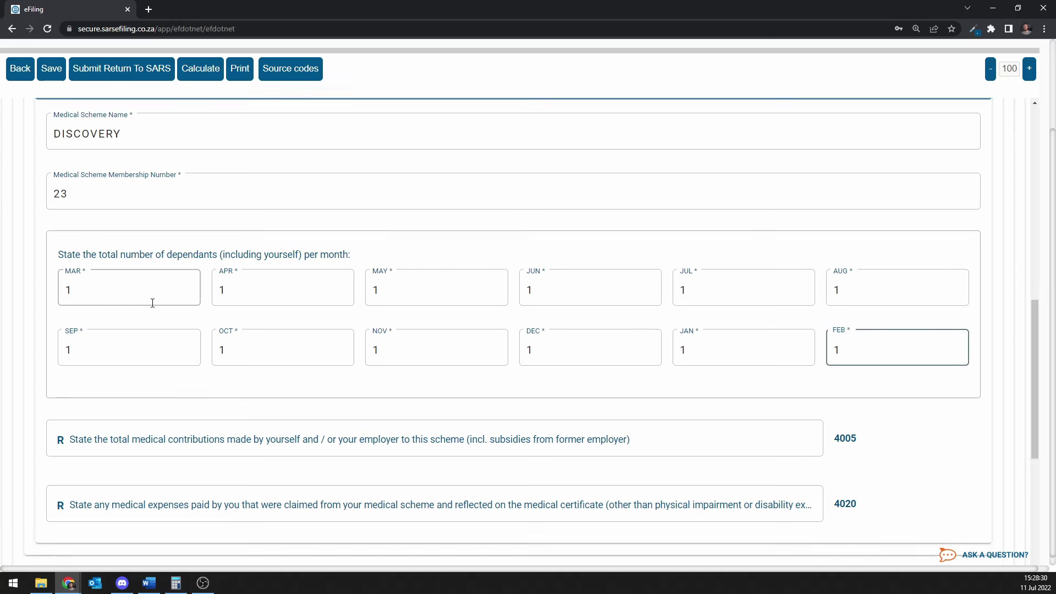
scroll(294, 348, down, 2)
Enter 5000 under code 4020 and 25 under code 4005, then expand Disability.
click(301, 343)
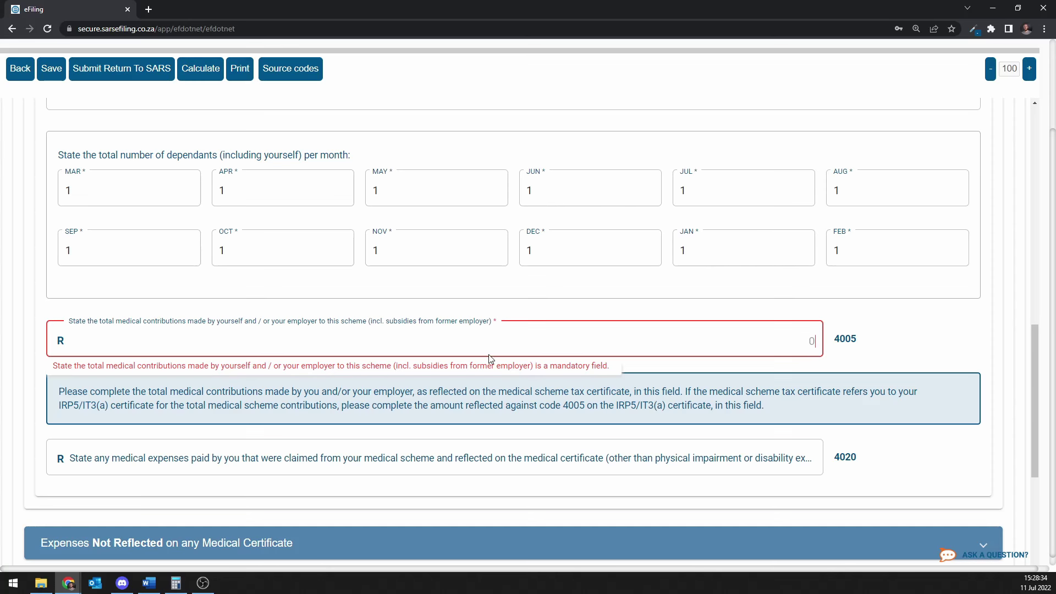
click(450, 455)
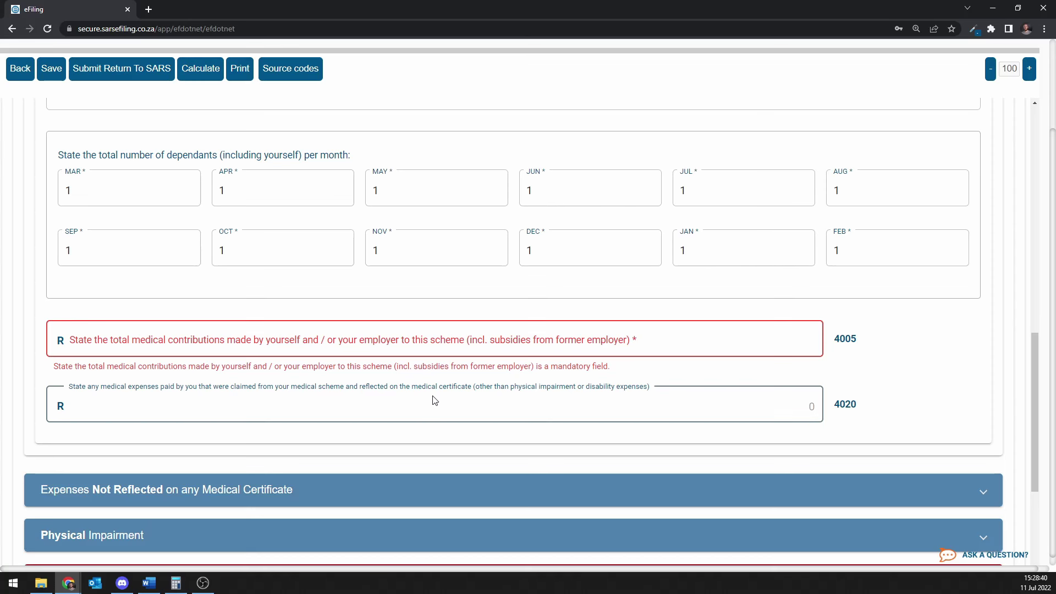
text(5000)
click(605, 343)
text(25)
scroll(604, 344, up, 5)
click(165, 191)
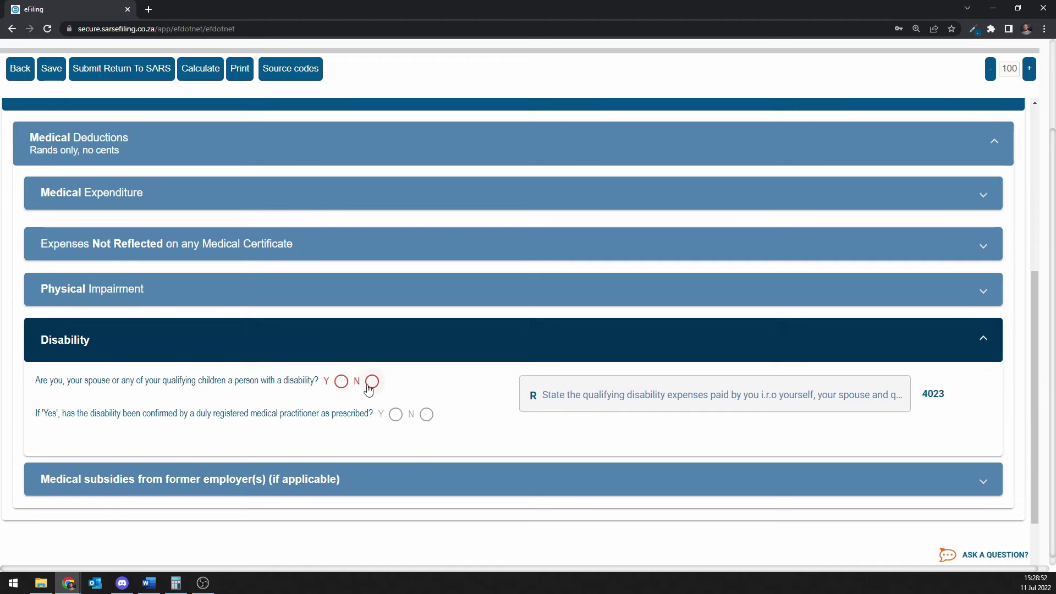
Answer No to disability, review Medical Expenditure, and expand the Expenses Not Reflected section.
click(370, 381)
scroll(308, 374, up, 2)
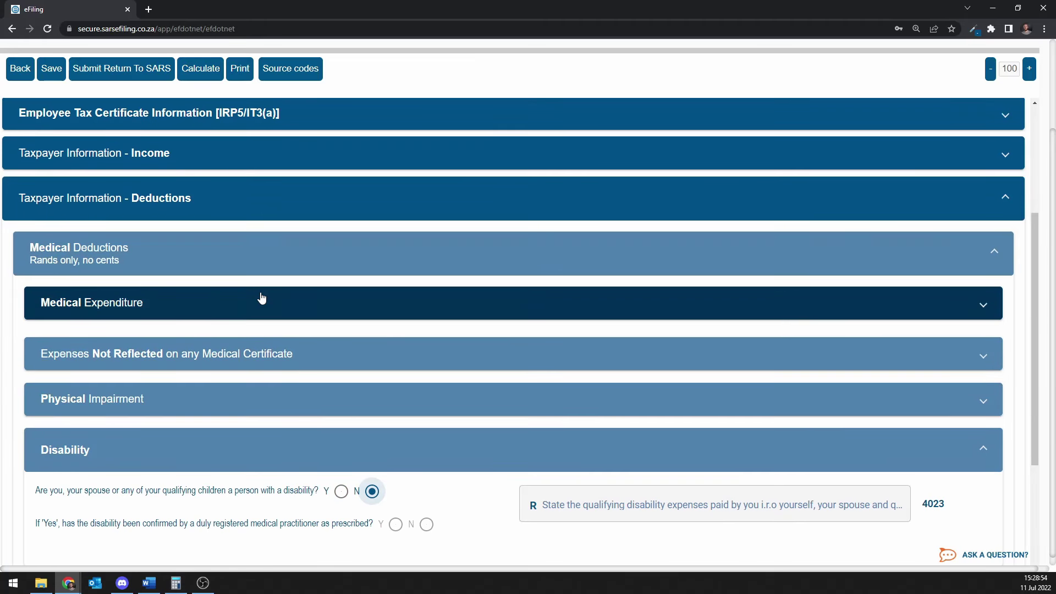
click(261, 297)
scroll(308, 333, down, 2)
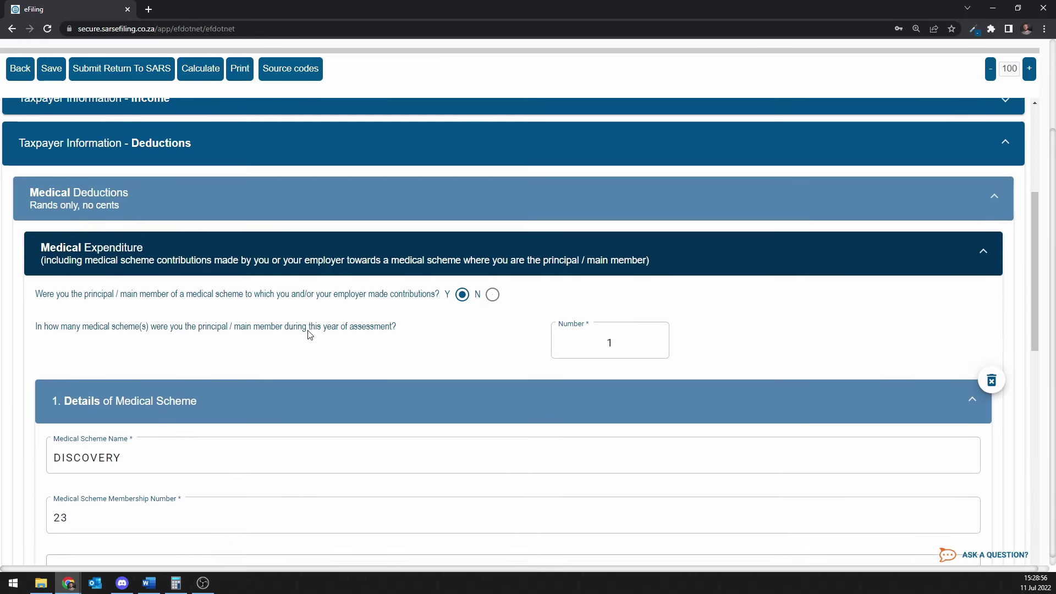
scroll(308, 335, down, 1)
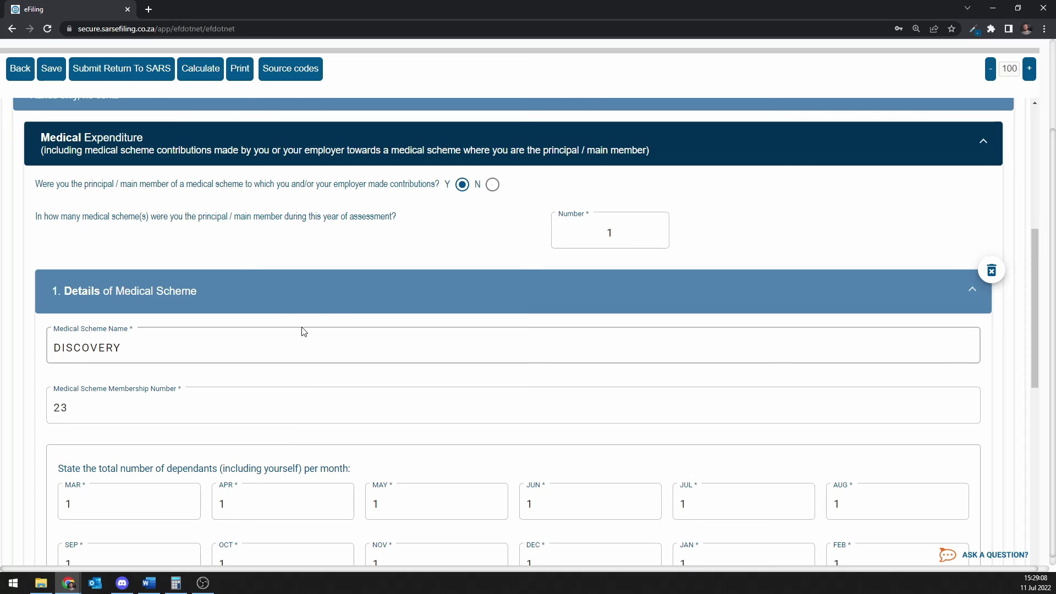
scroll(301, 330, down, 9)
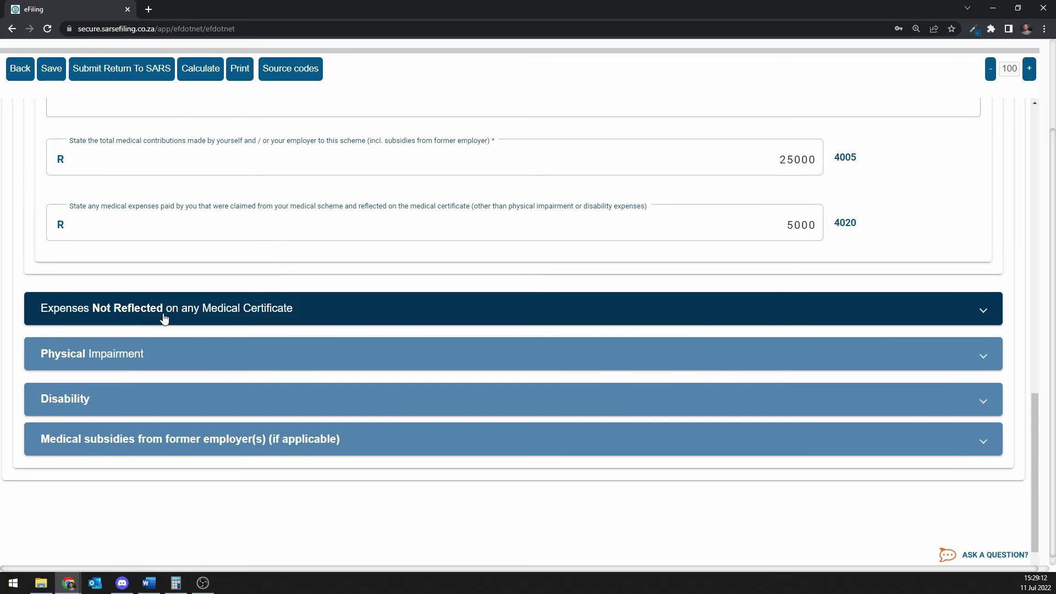
click(202, 319)
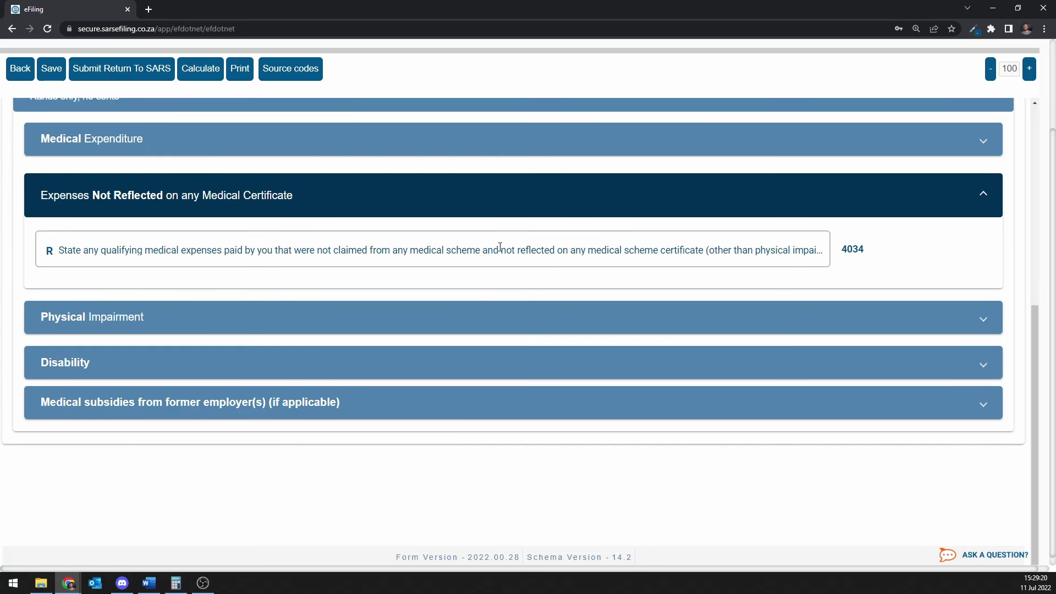
Enter 30000 under code 4034, then collapse the Expenses Not Reflected section.
click(500, 247)
text(3000)
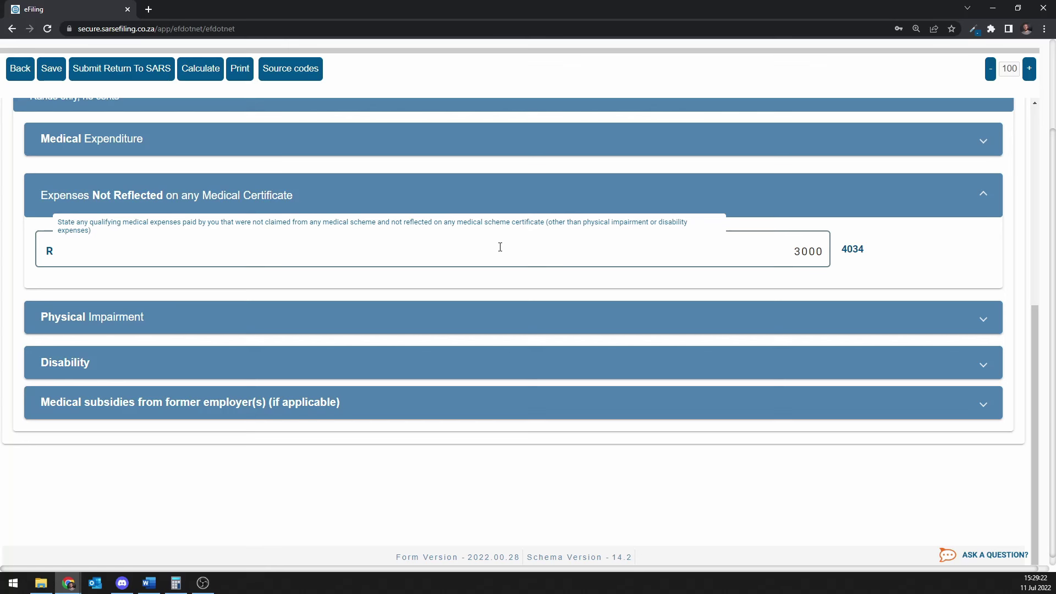
text(0)
click(902, 245)
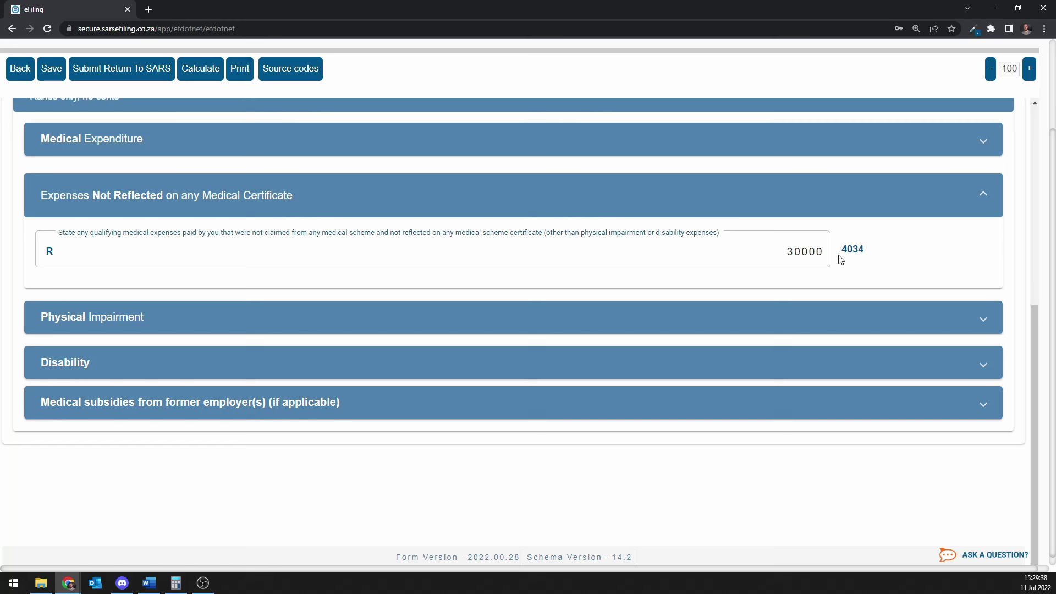
double_click(805, 253)
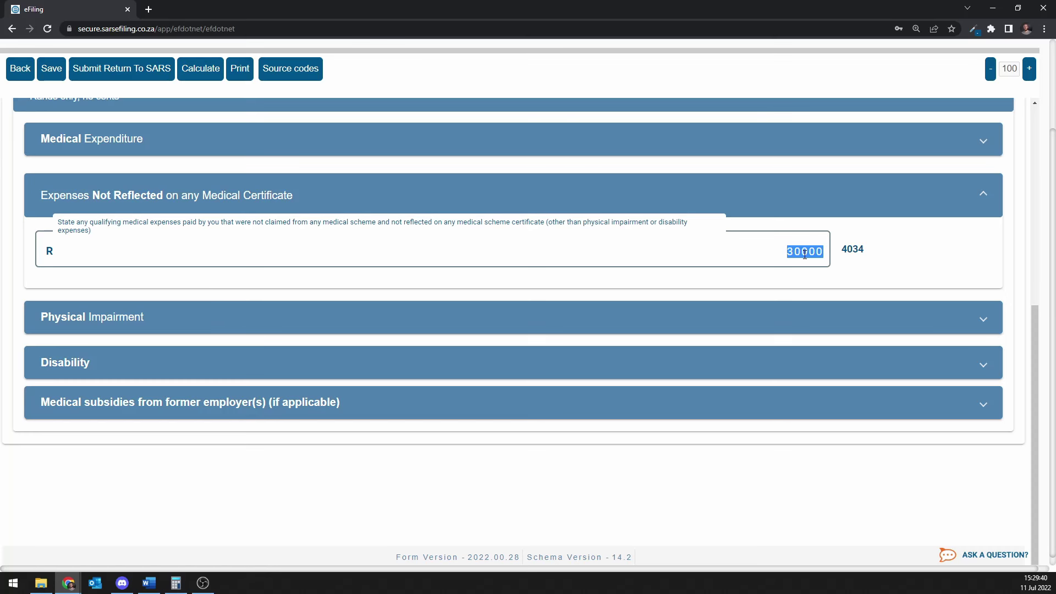
click(884, 211)
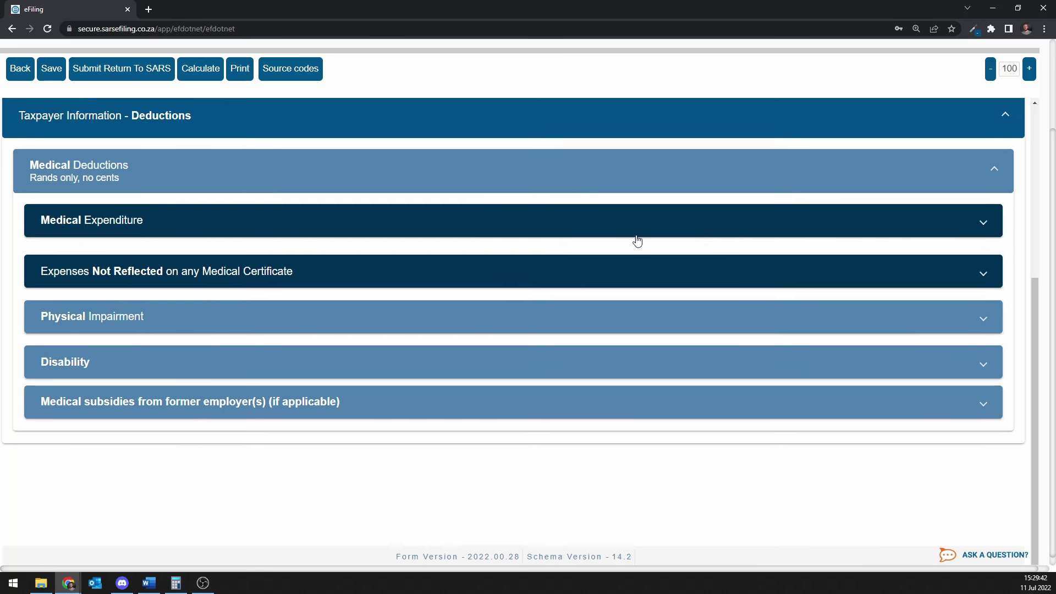
Answer Yes to both disability questions, keep the session alive, and enter 1 qualifying person.
click(488, 358)
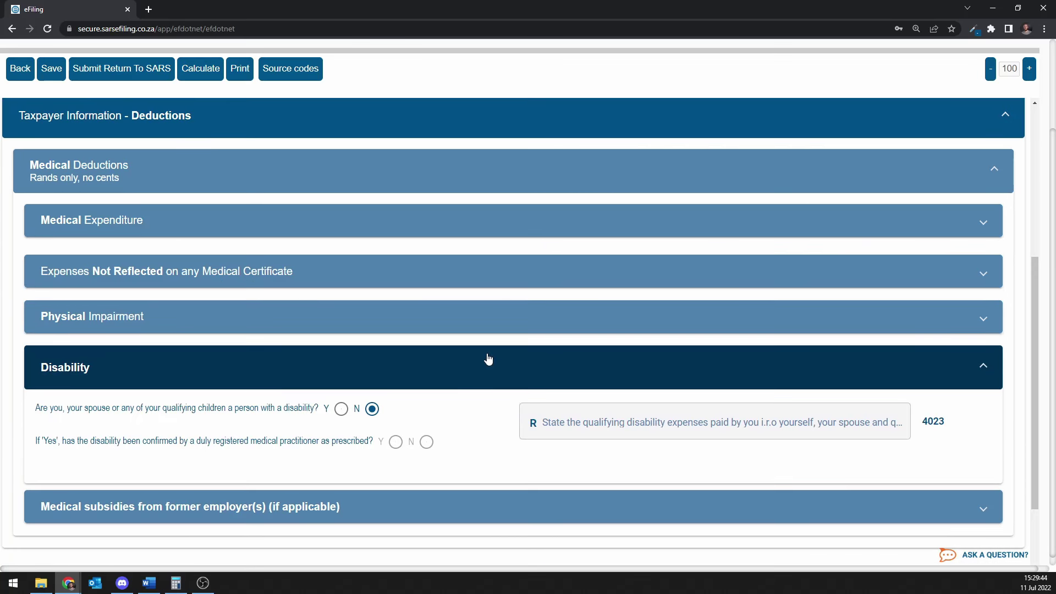
scroll(488, 359, down, 1)
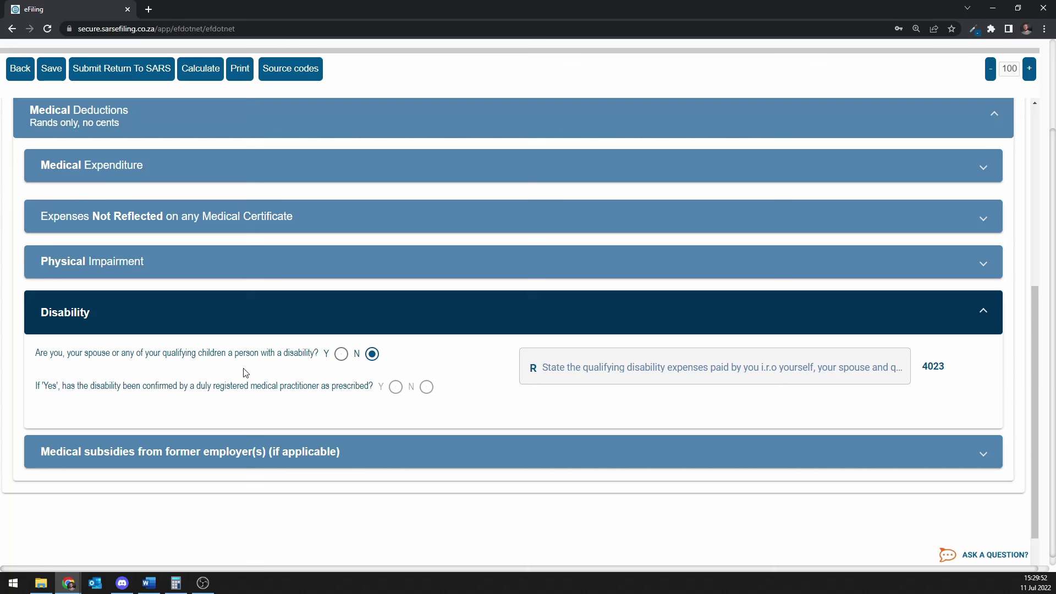
click(341, 354)
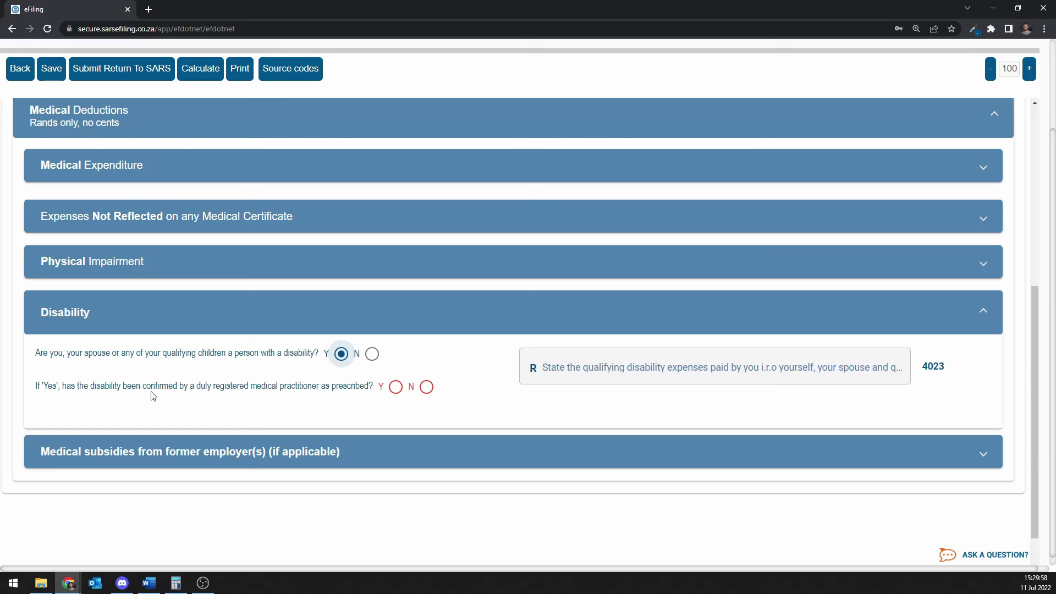
click(395, 387)
scroll(385, 392, down, 1)
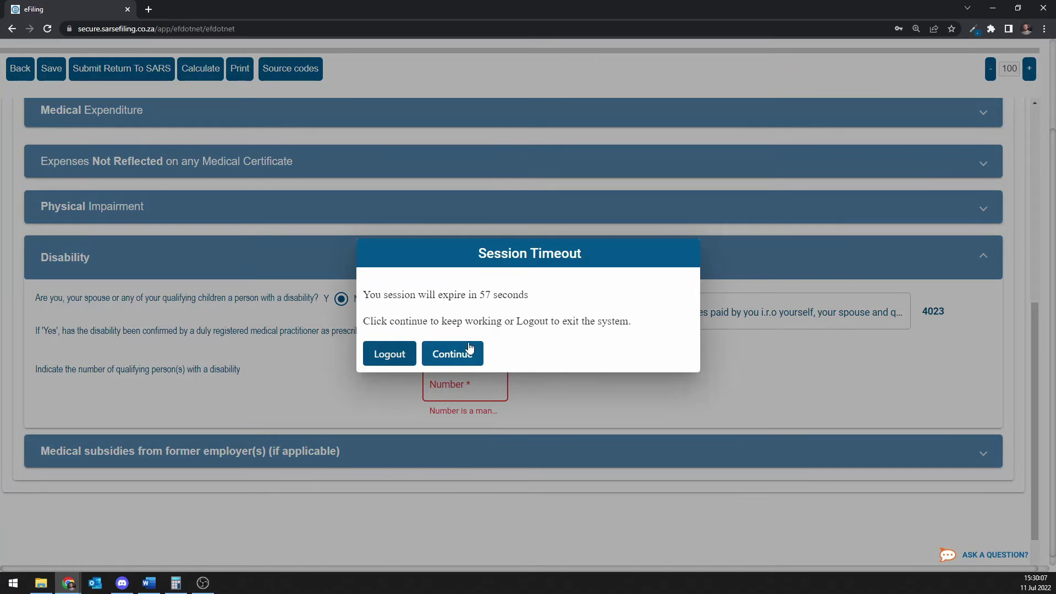
click(465, 352)
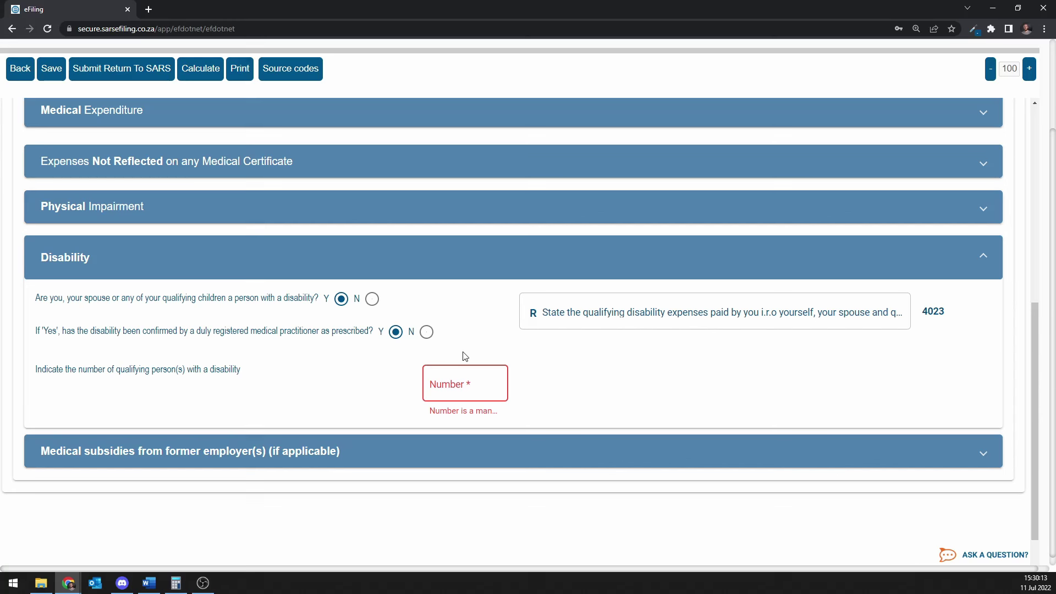
click(479, 379)
text(1)
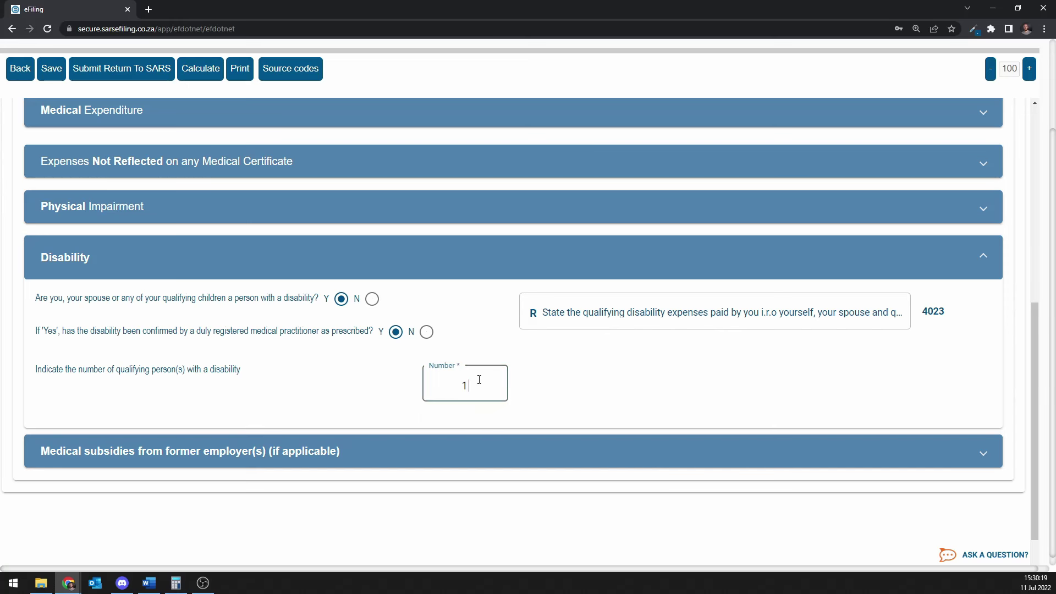
scroll(634, 404, down, 3)
scroll(634, 404, down, 1)
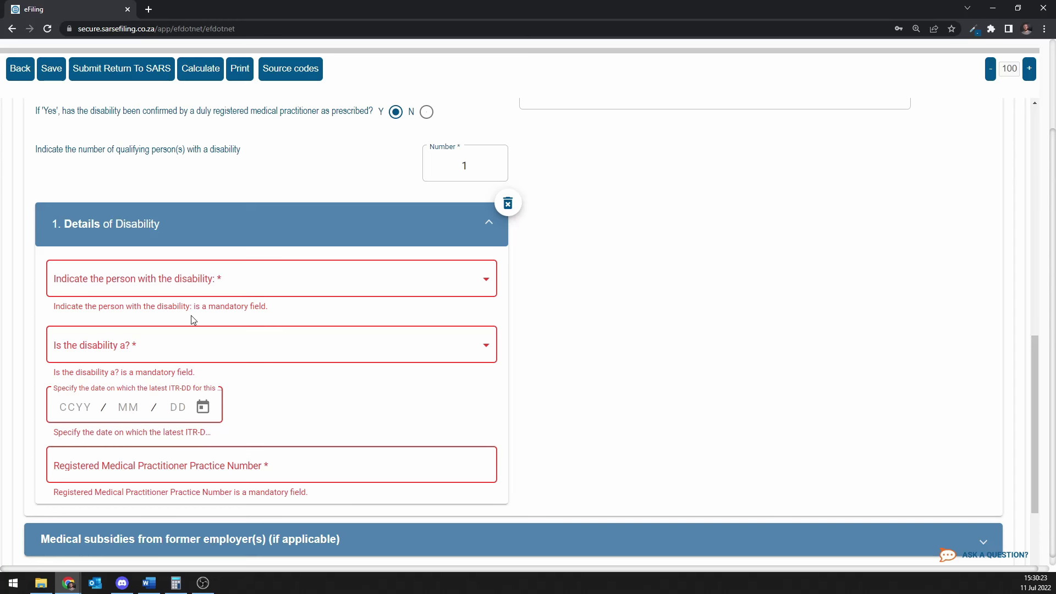
Open and close the person and disability-type lists without choosing, then collapse Disability.
click(215, 287)
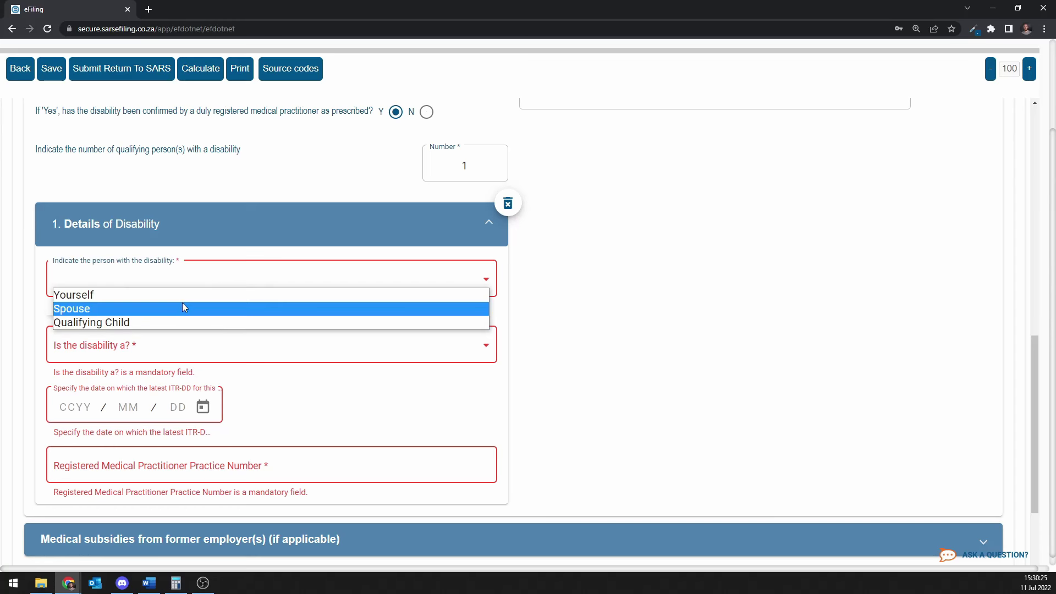
click(186, 356)
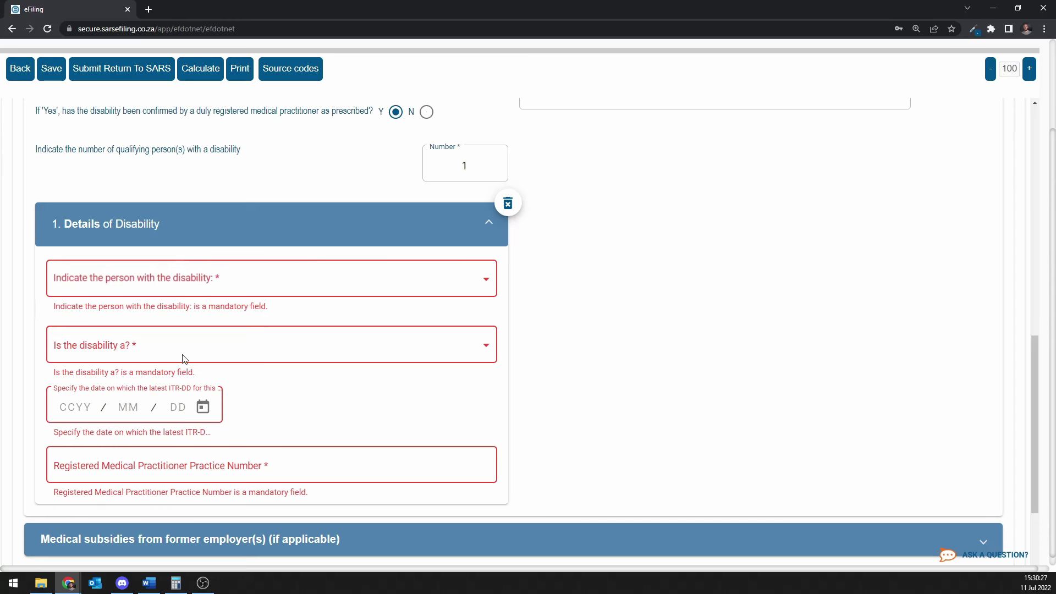
click(185, 356)
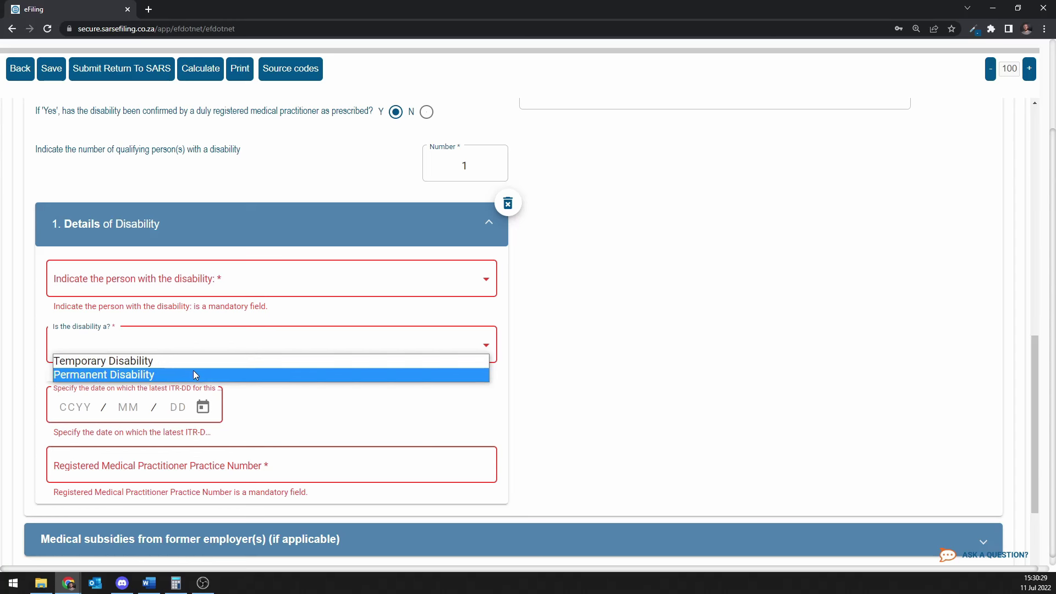
click(352, 424)
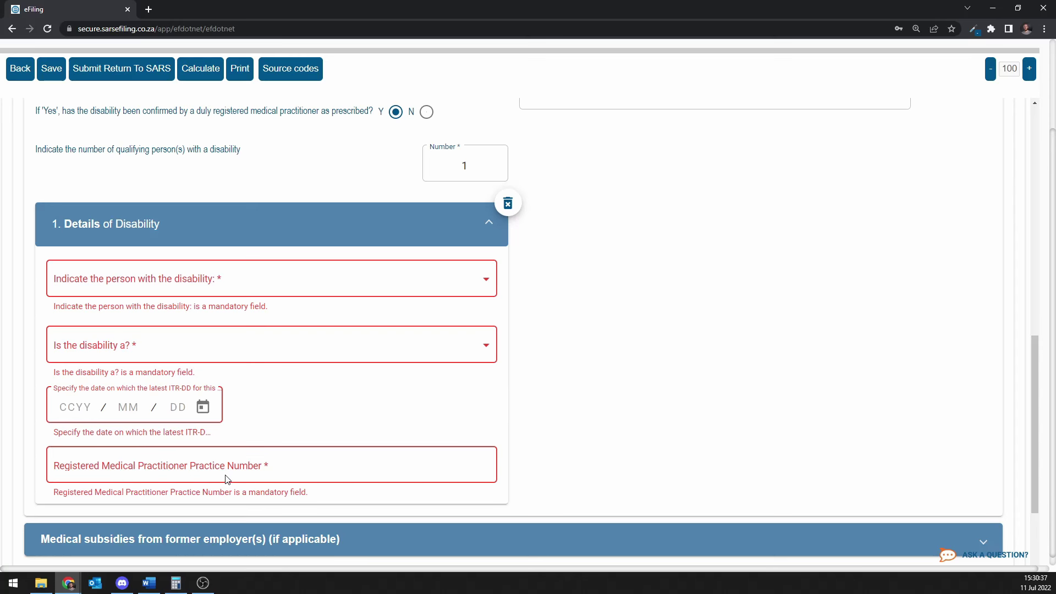
scroll(224, 480, up, 3)
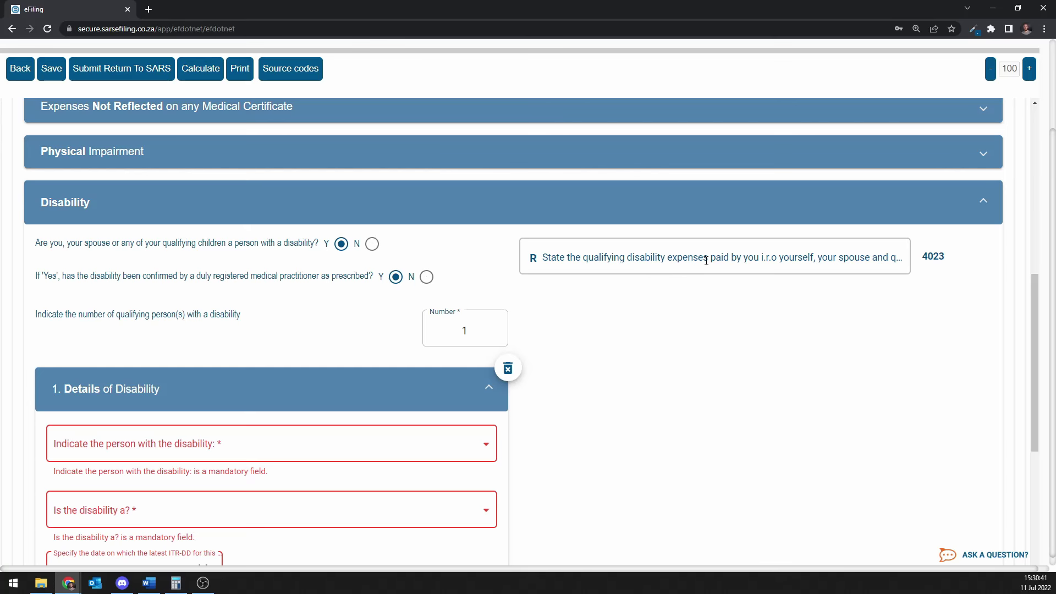
click(480, 206)
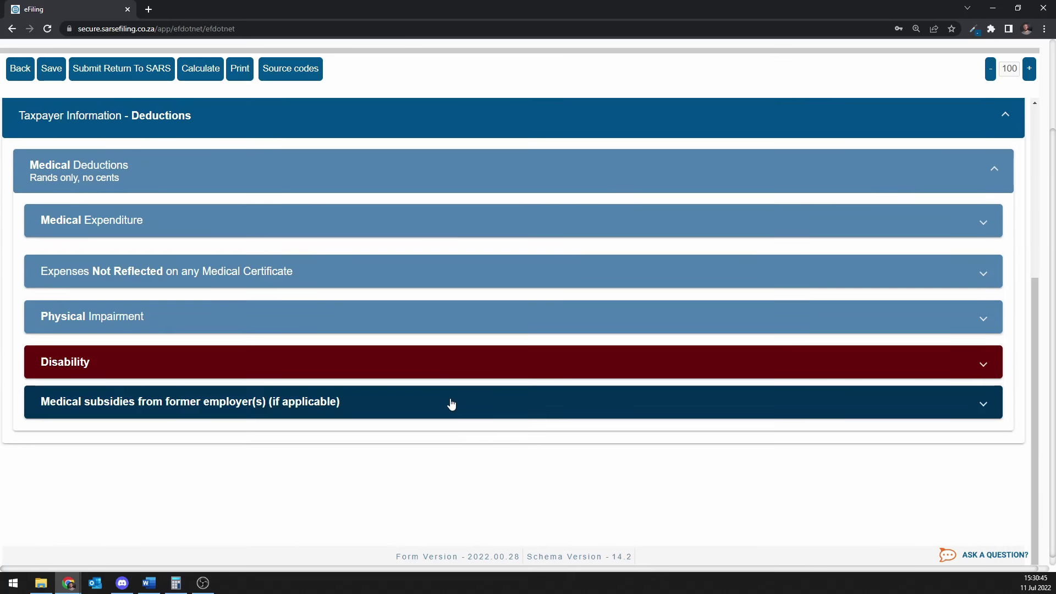
Collapse the Taxpayer Information - Deductions header to return to the main sections list.
scroll(451, 404, up, 3)
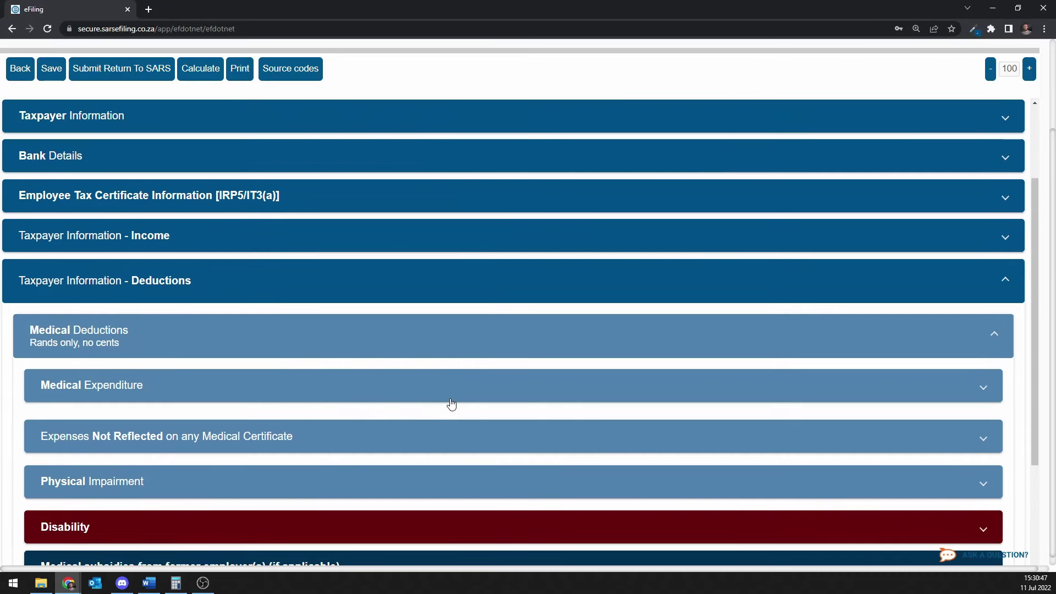
scroll(464, 330, down, 1)
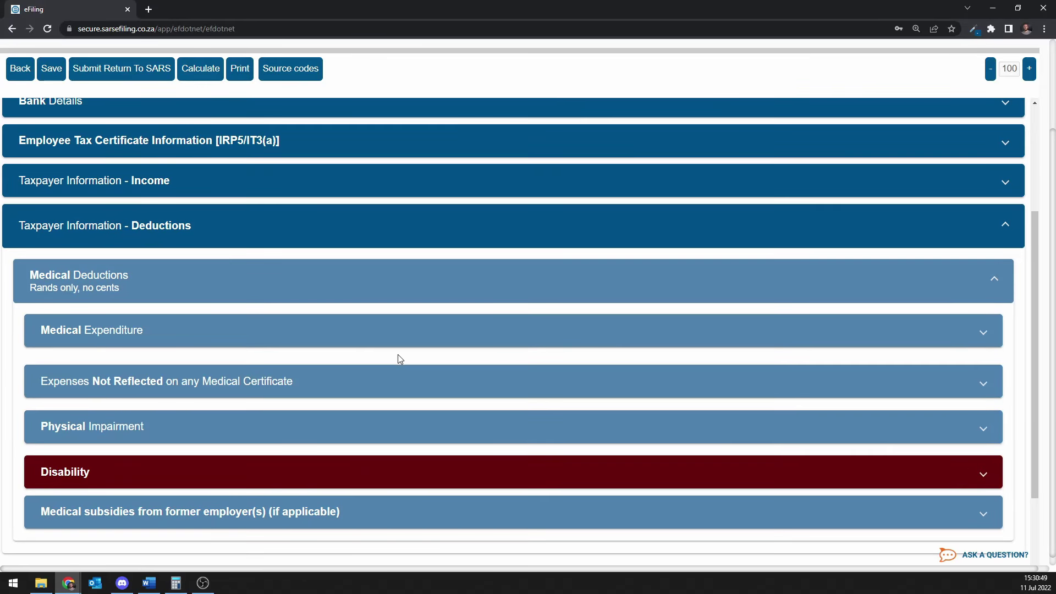
scroll(398, 357, up, 1)
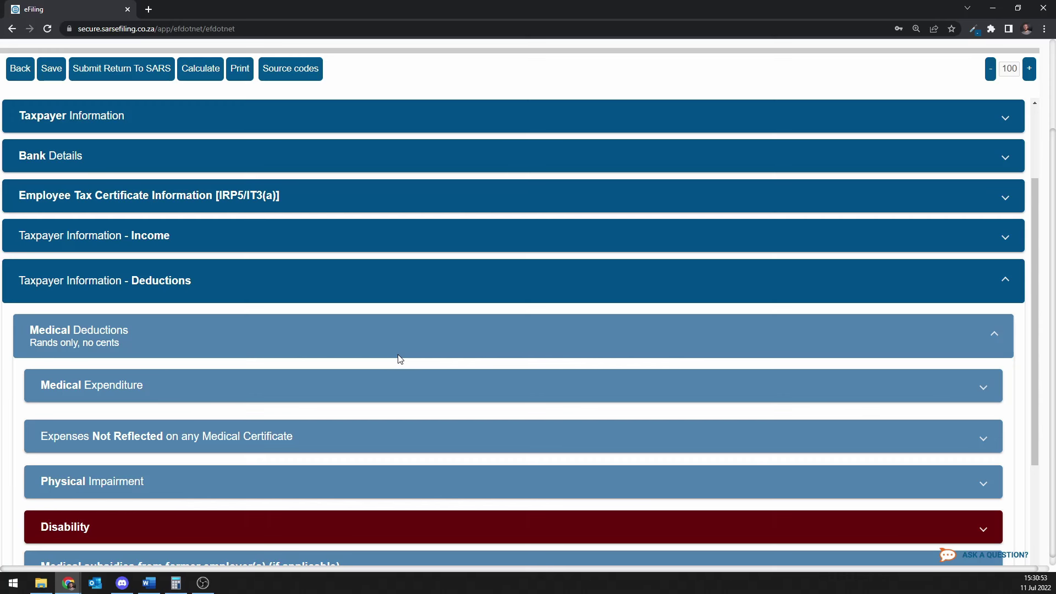
click(426, 292)
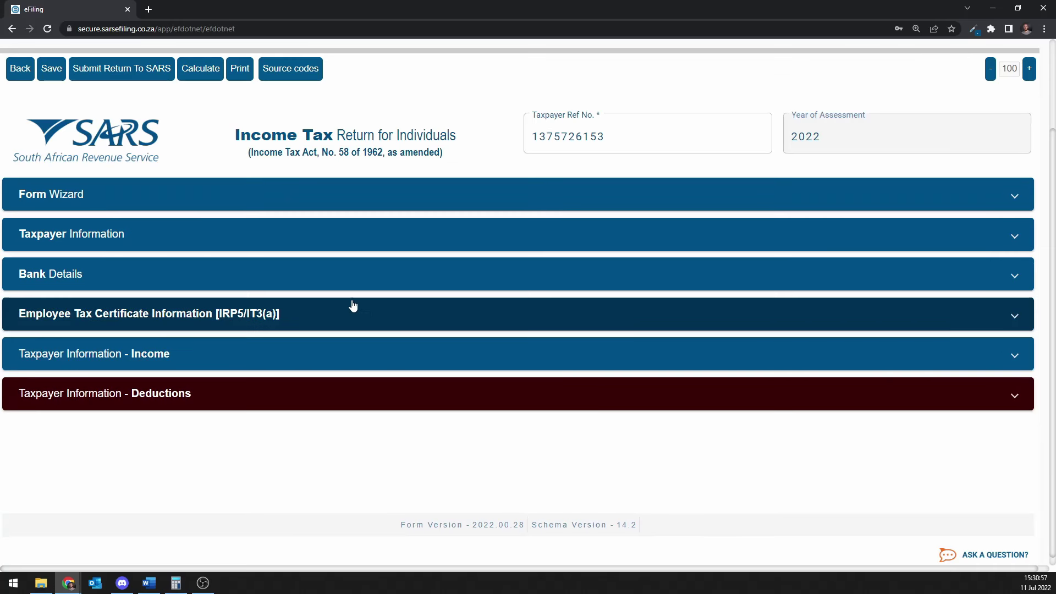